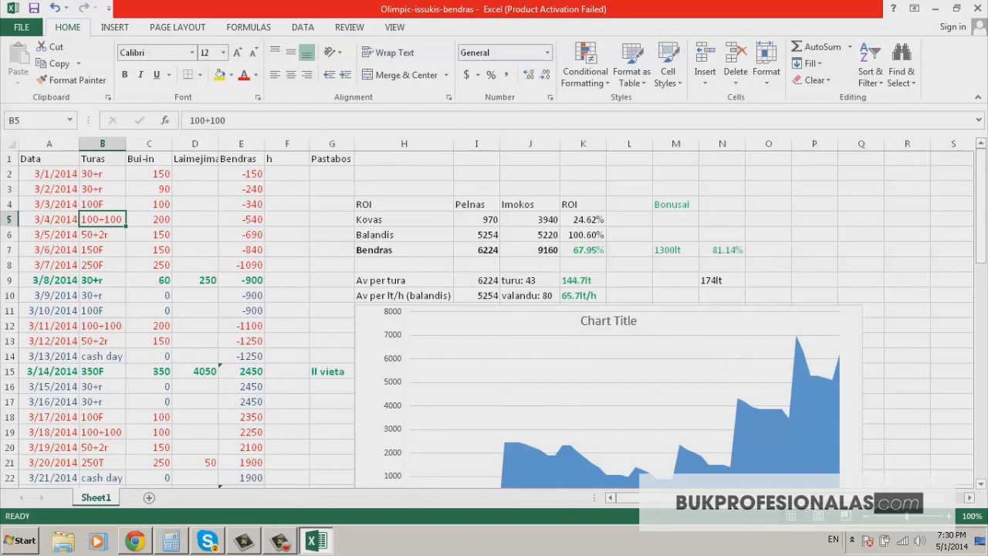
# Review the buy-in, winnings and running total columns of the tournament log from early March to the end of April
pyautogui.moveTo(149, 174); pyautogui.dragTo(243, 356)
pyautogui.click(287, 281)
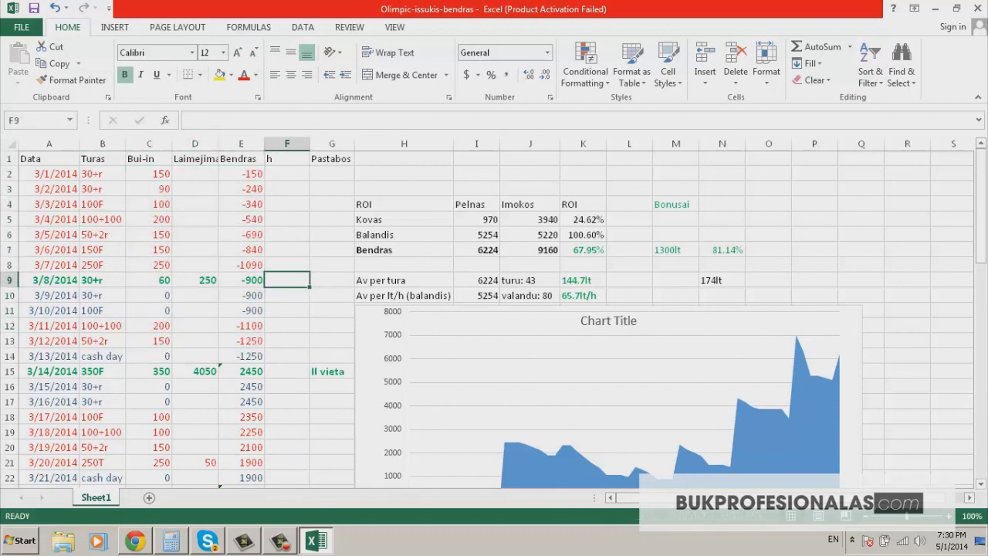
pyautogui.scroll(-5, 287, 280)
pyautogui.scroll(-11, 494, 316)
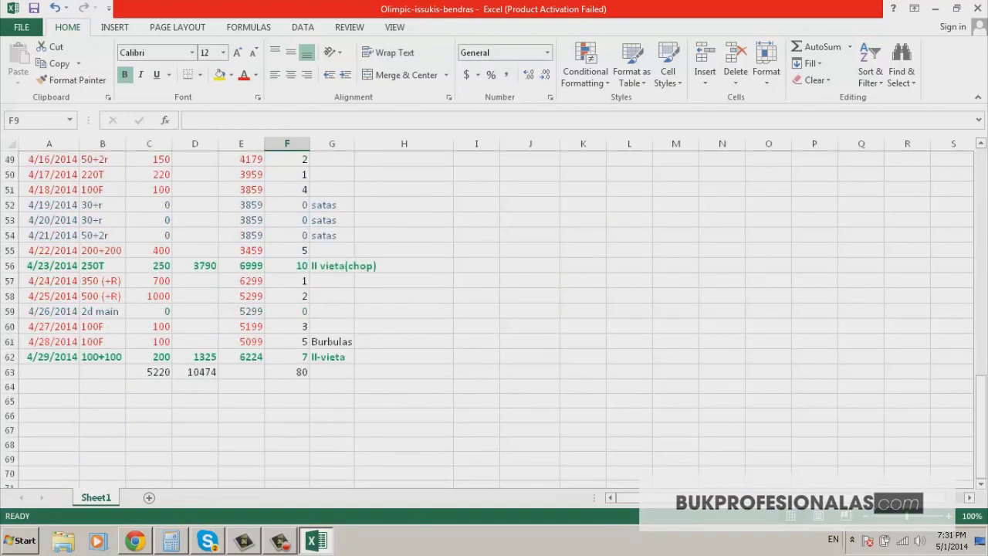
pyautogui.click(149, 356)
pyautogui.click(195, 356)
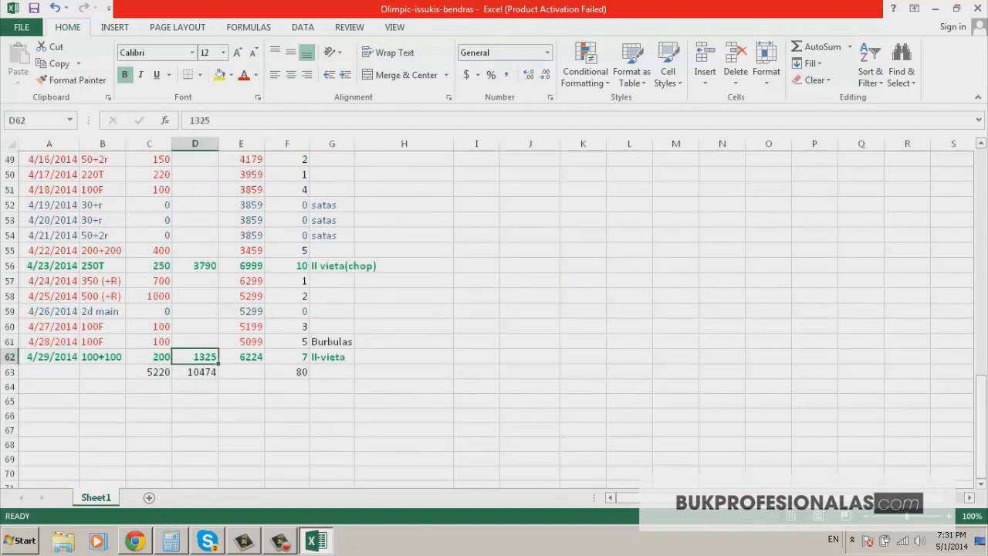
pyautogui.scroll(2, 495, 316)
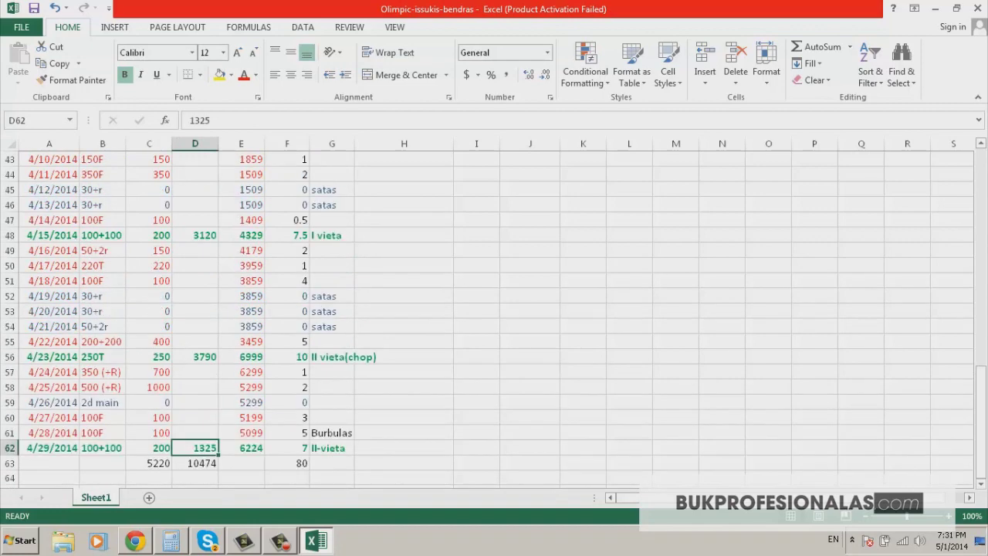
pyautogui.scroll(5, 494, 316)
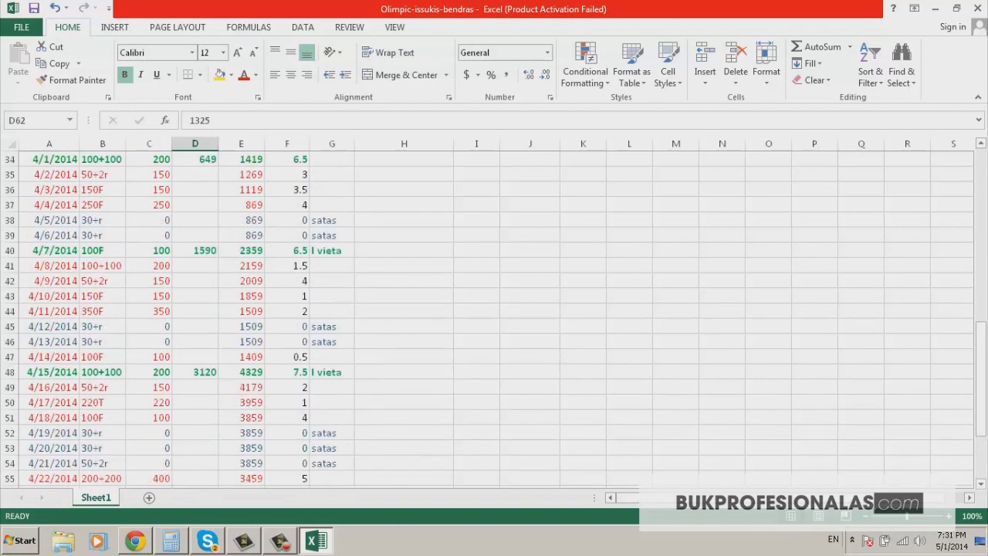
pyautogui.scroll(-6, 495, 317)
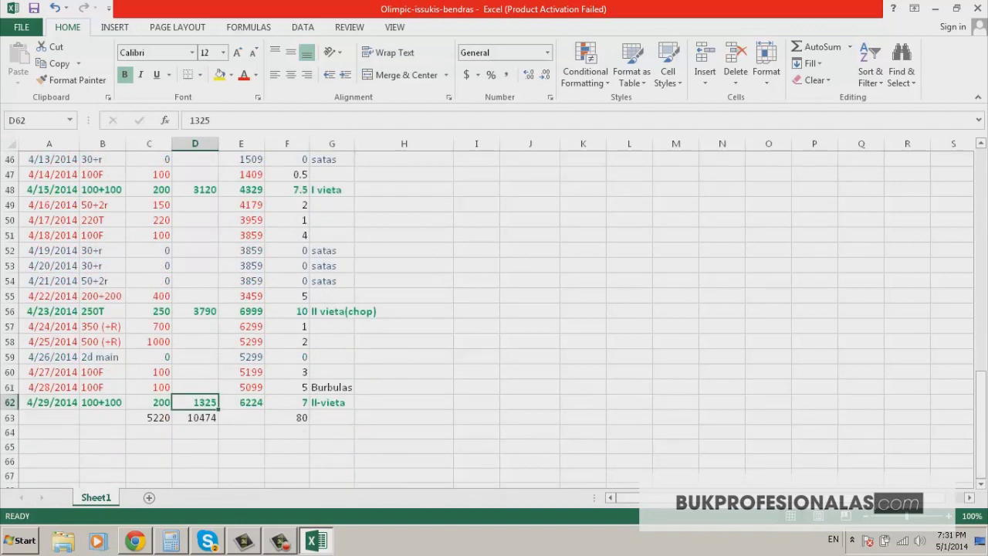
pyautogui.click(149, 296)
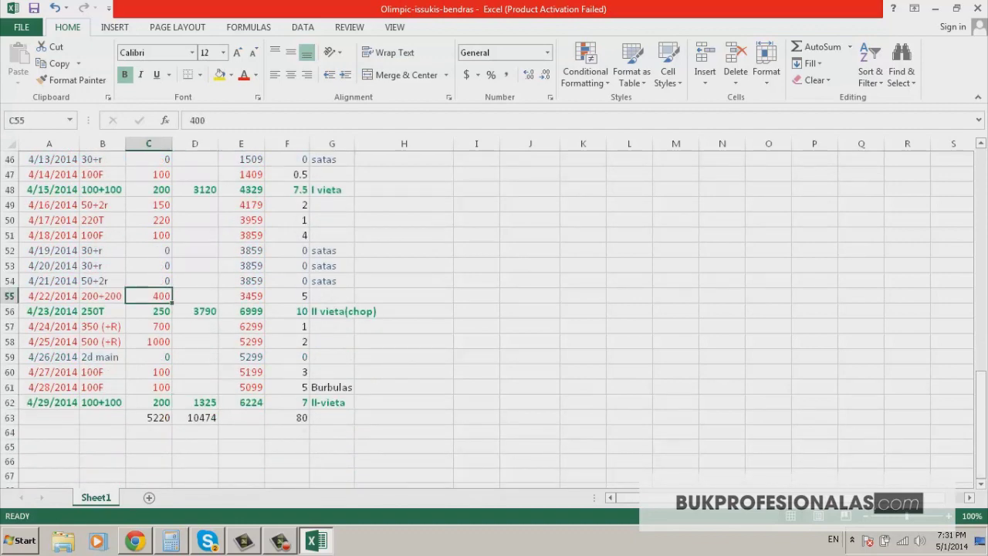
pyautogui.click(195, 296)
pyautogui.scroll(3, 195, 296)
pyautogui.scroll(4, 495, 317)
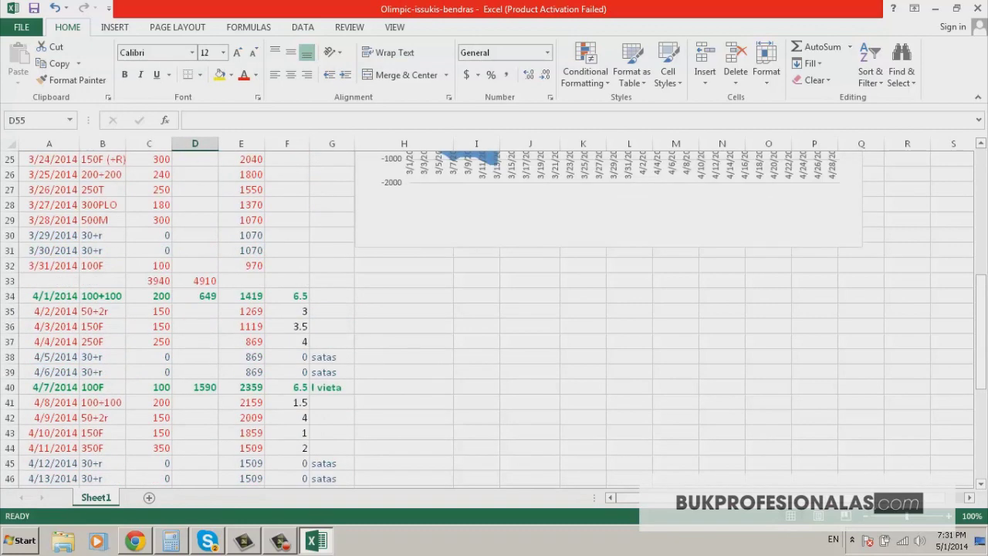
# Examine the hours column for the April tournaments, including the satellite days and the winning days of 4/1, 4/15 and 4/23
pyautogui.click(288, 297)
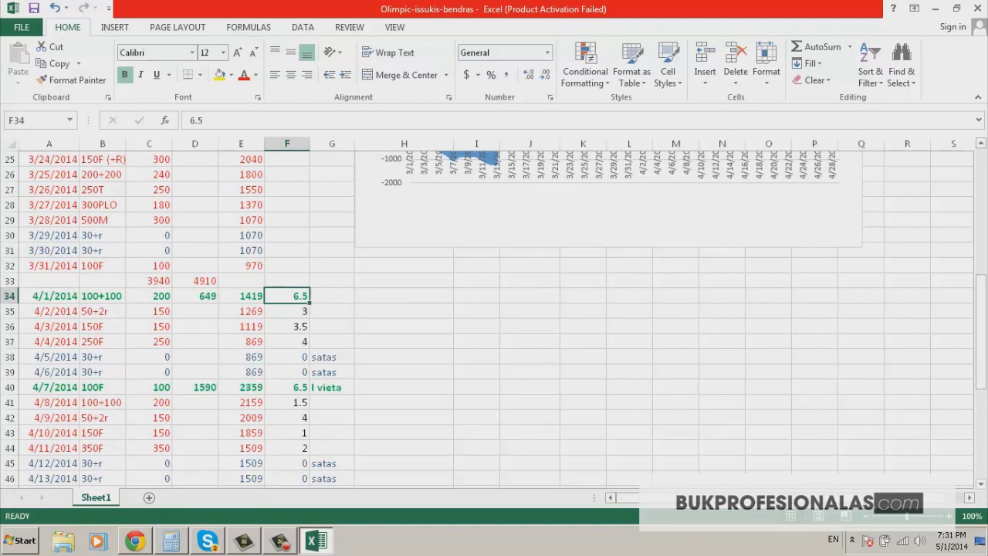
pyautogui.click(195, 297)
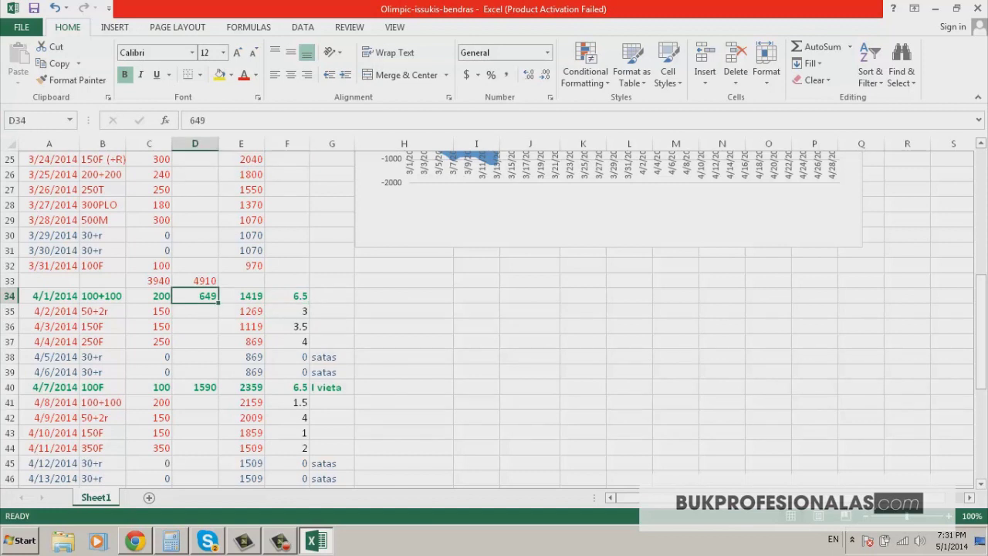
pyautogui.click(287, 296)
pyautogui.press('Down')
pyautogui.press('Down')
pyautogui.press('Down')
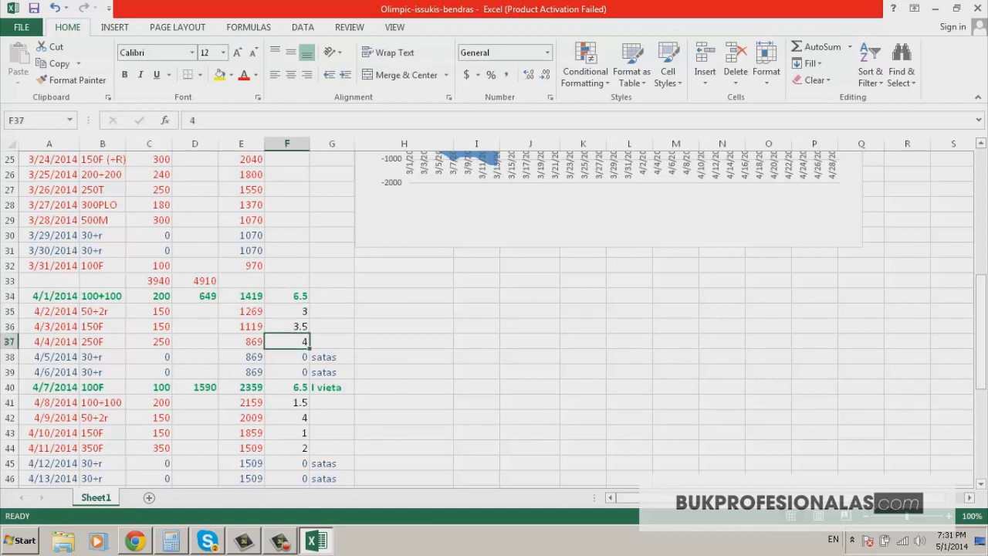
pyautogui.press('Down')
pyautogui.moveTo(103, 357); pyautogui.dragTo(332, 373)
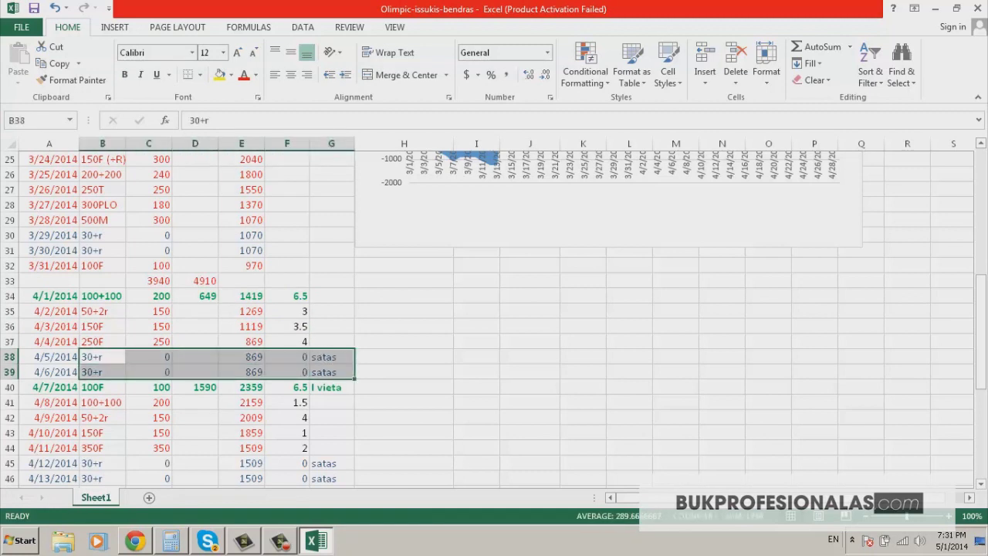
pyautogui.moveTo(246, 433); pyautogui.dragTo(293, 430)
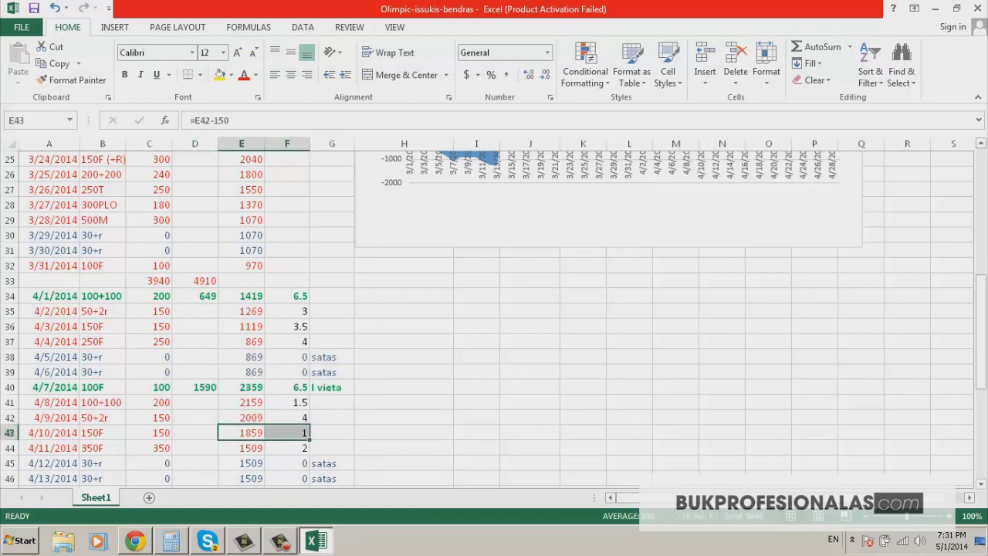
pyautogui.click(290, 448)
pyautogui.click(288, 402)
pyautogui.scroll(-2, 289, 402)
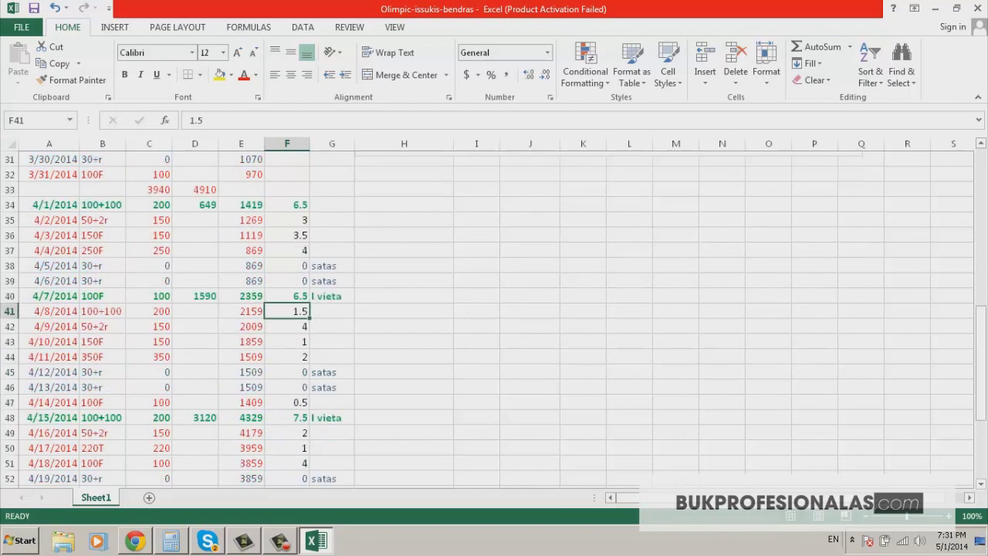
pyautogui.click(289, 418)
pyautogui.scroll(-3, 289, 418)
pyautogui.click(289, 402)
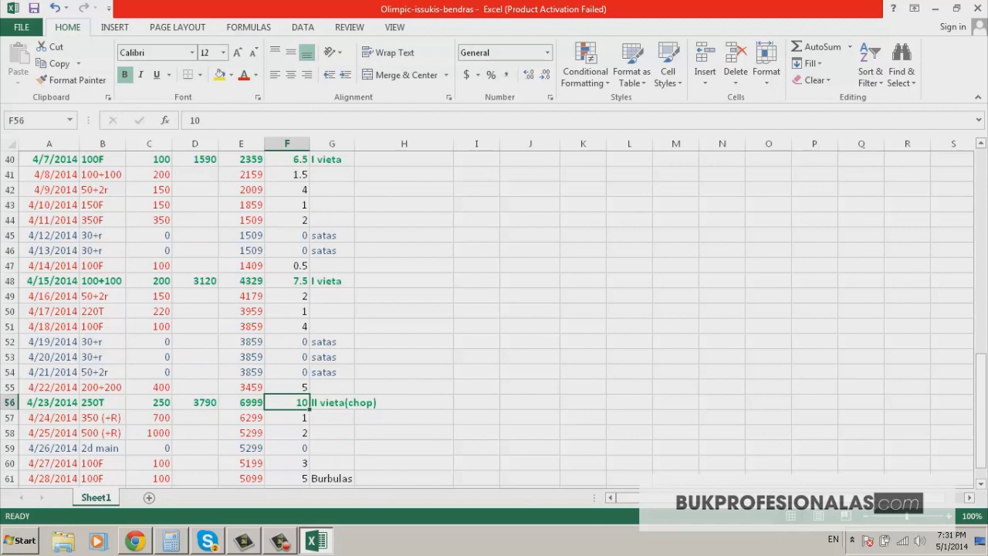
# Examine the balance chart and the profit, buy-in and ROI figures for Kovas and Balandis in the summary table
pyautogui.scroll(10, 495, 317)
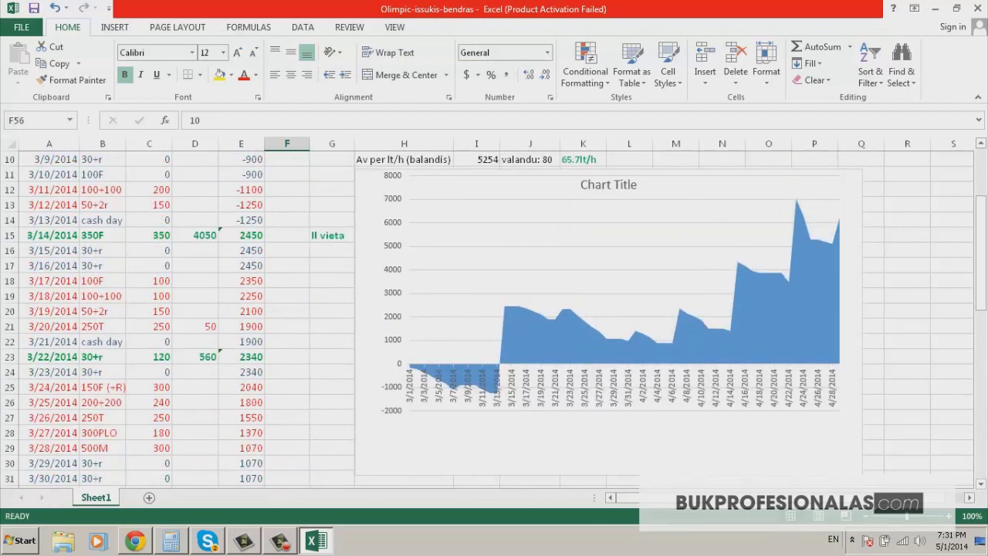
pyautogui.scroll(1, 494, 317)
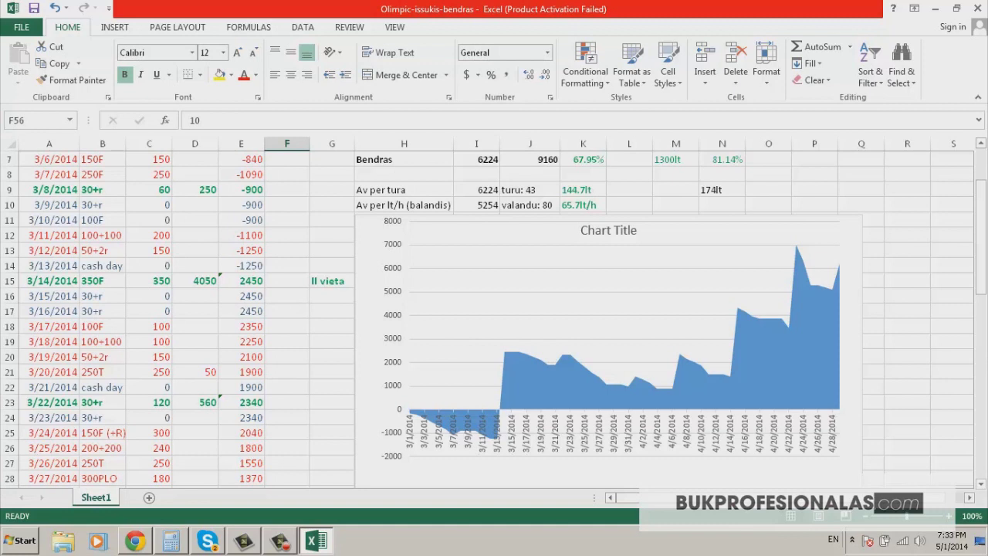
pyautogui.scroll(1, 494, 309)
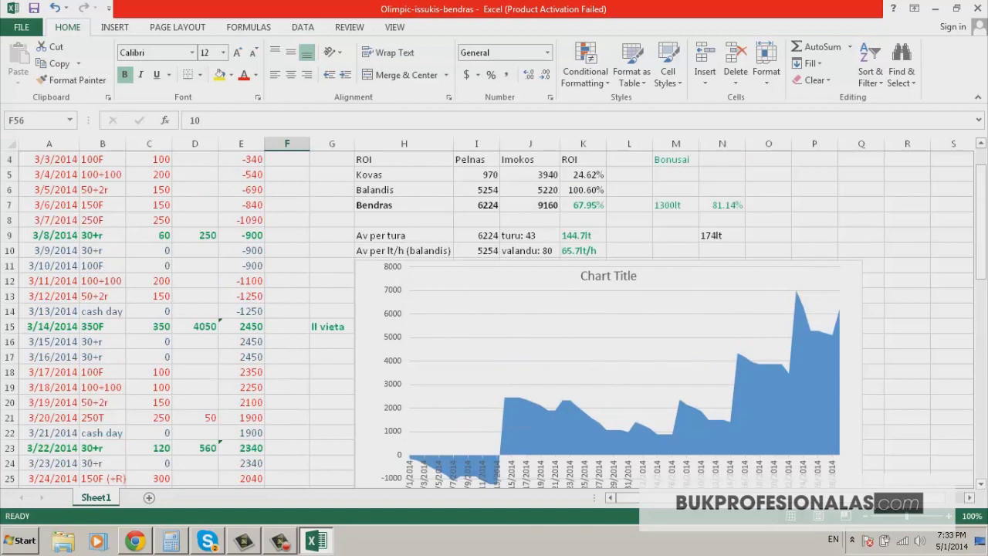
pyautogui.scroll(1, 494, 309)
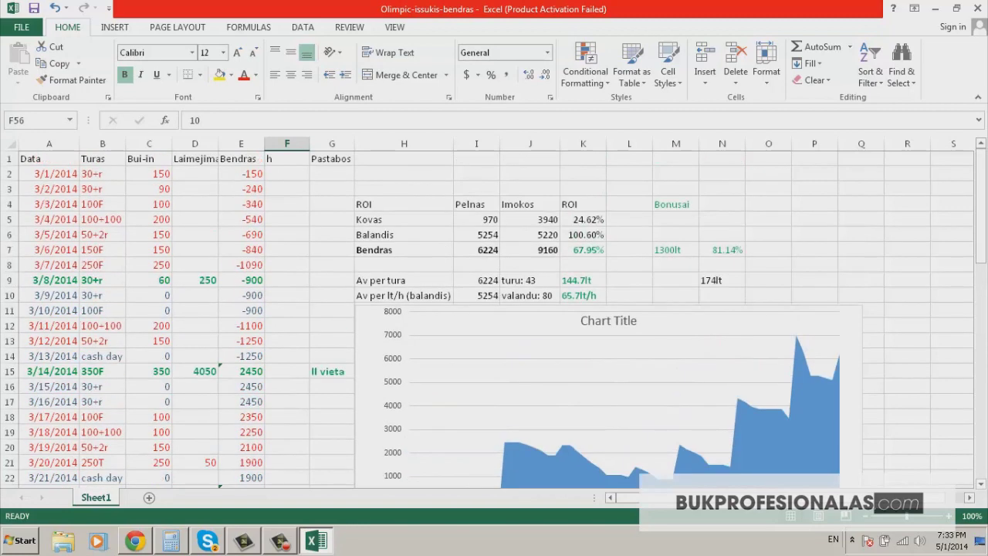
pyautogui.click(477, 251)
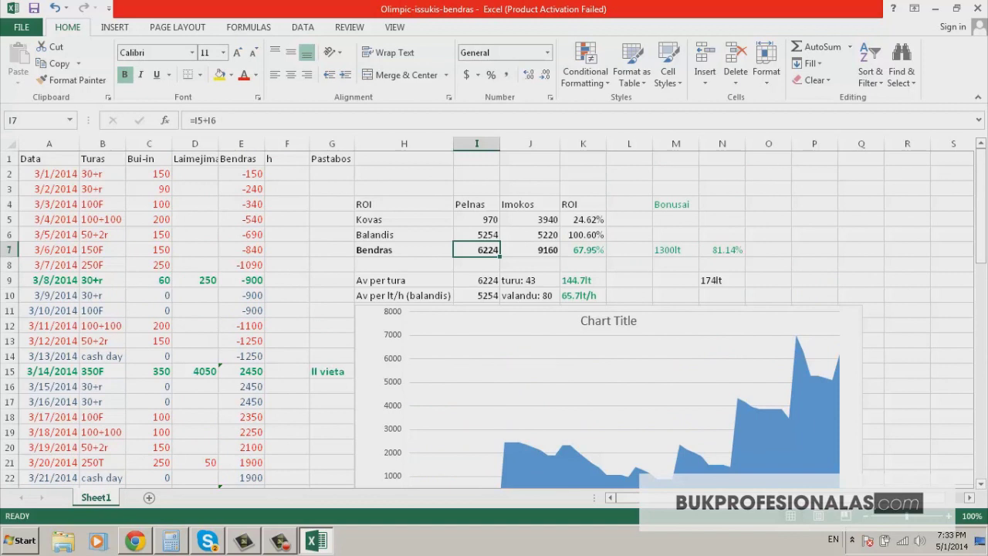
pyautogui.click(477, 219)
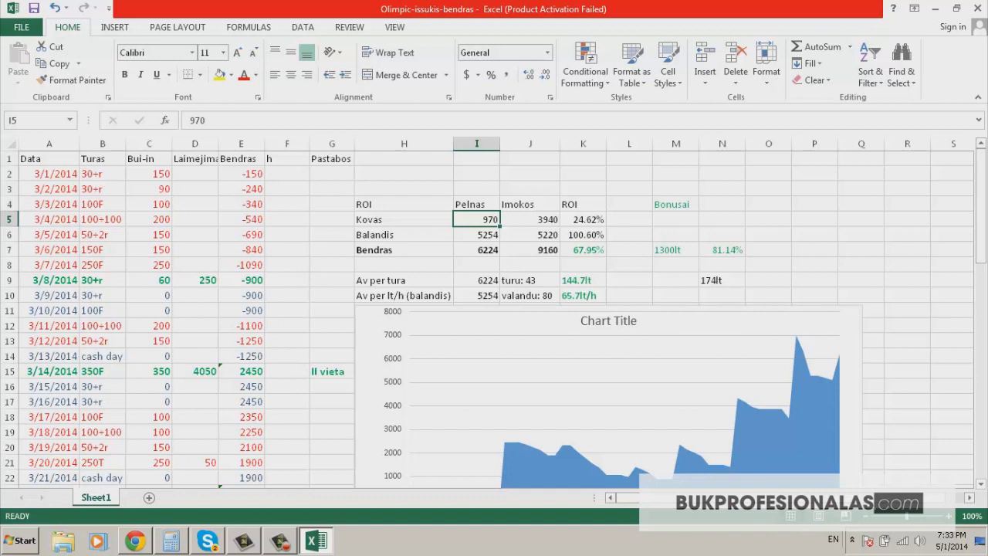
pyautogui.click(529, 219)
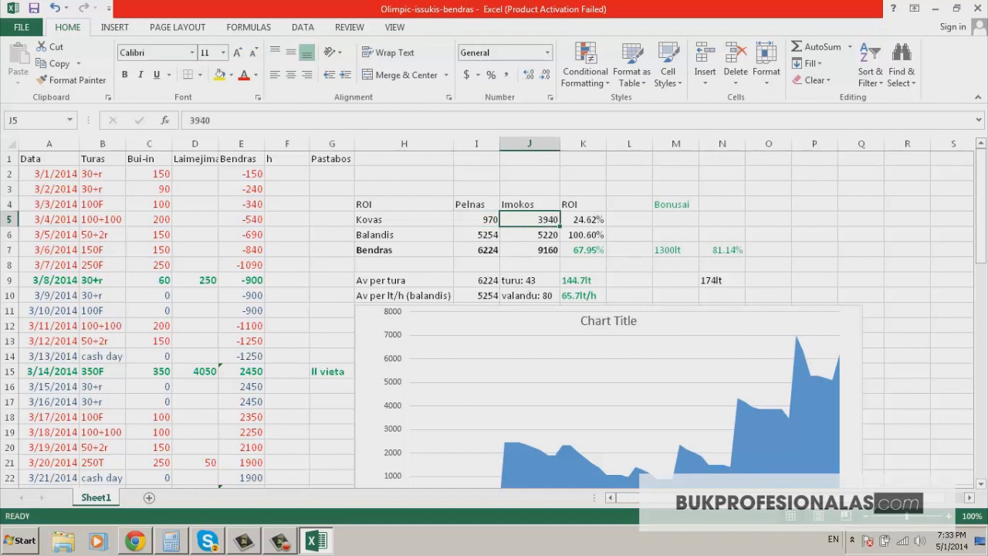
pyautogui.click(584, 219)
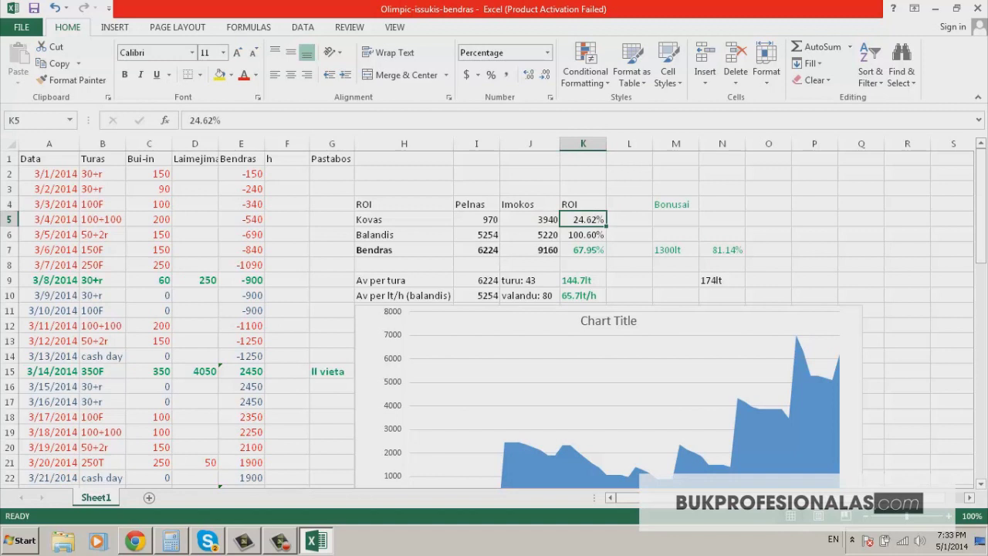
pyautogui.click(477, 235)
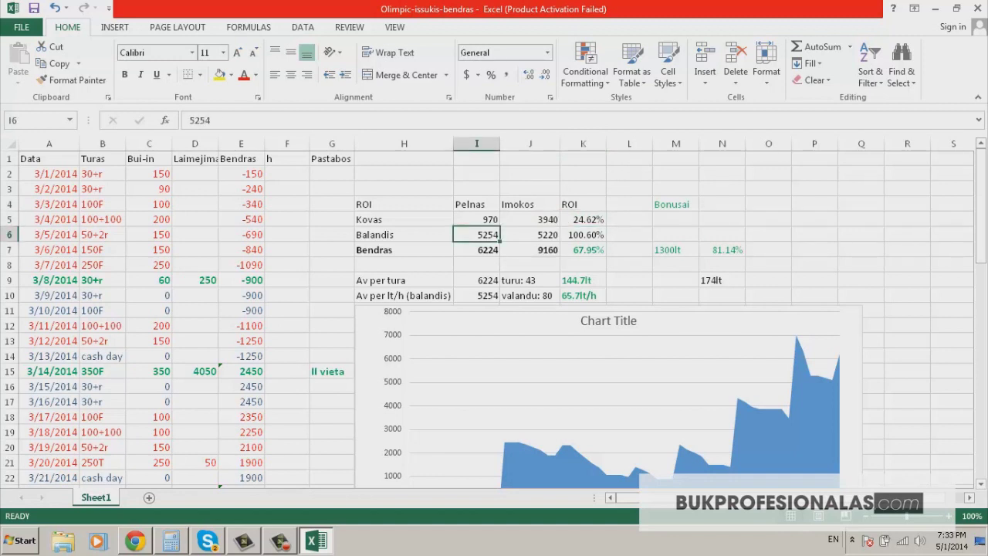
pyautogui.click(529, 234)
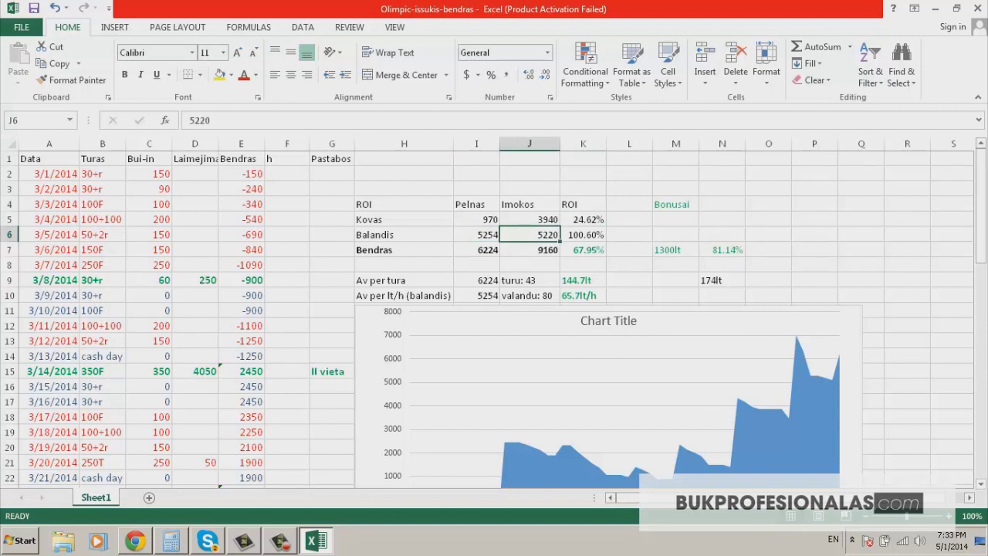
pyautogui.click(584, 234)
# Compare the Balandis profit and buy-ins with its ROI, and check the overall Bendras profit and ROI against the balance chart
pyautogui.scroll(-2, 494, 308)
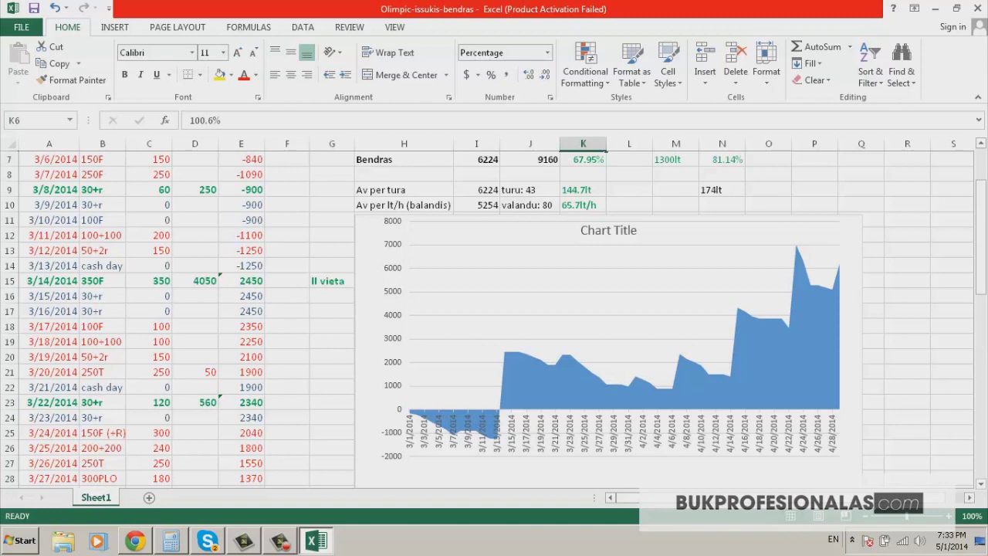
pyautogui.scroll(1, 494, 309)
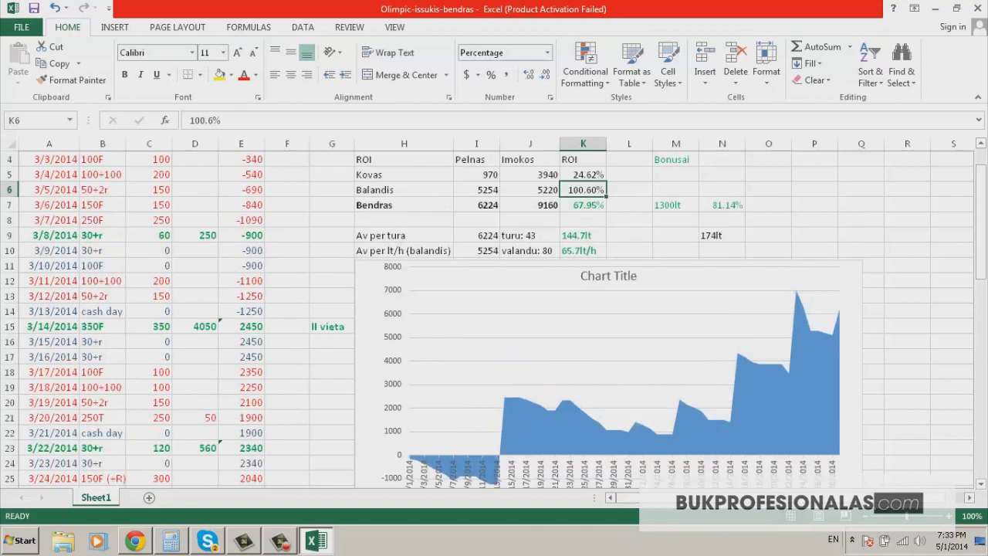
pyautogui.scroll(1, 494, 309)
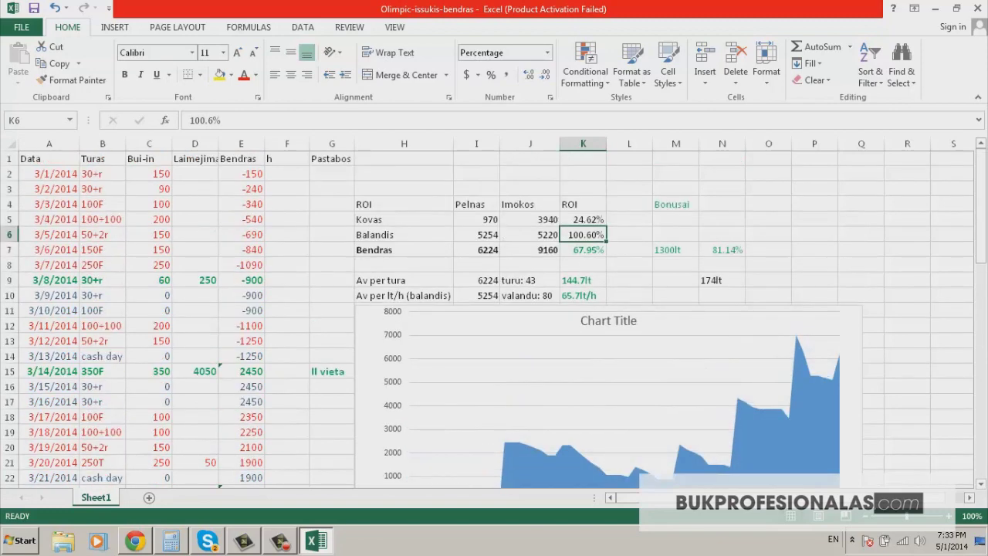
pyautogui.moveTo(478, 235); pyautogui.dragTo(531, 234)
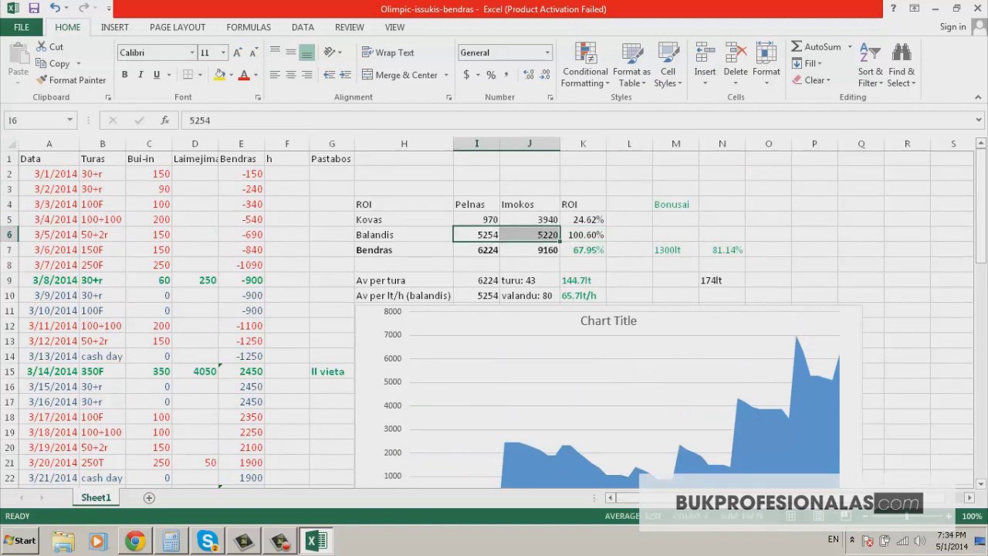
pyautogui.click(583, 235)
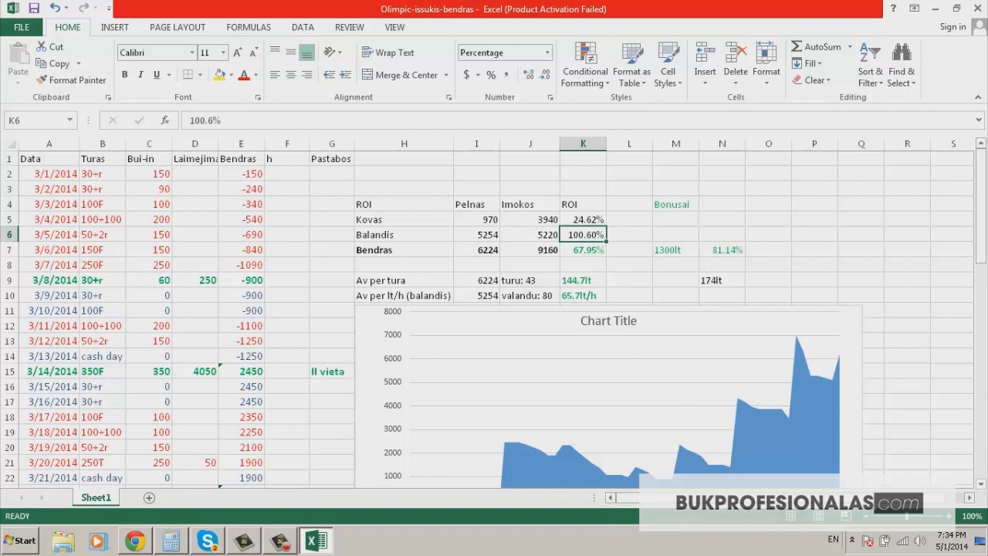
pyautogui.click(478, 250)
pyautogui.click(583, 250)
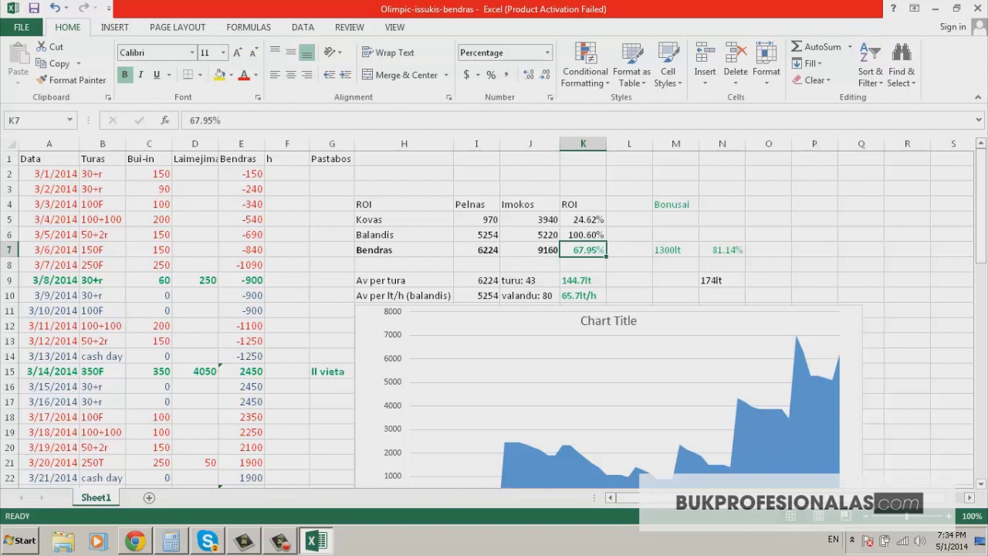
pyautogui.scroll(-1, 494, 316)
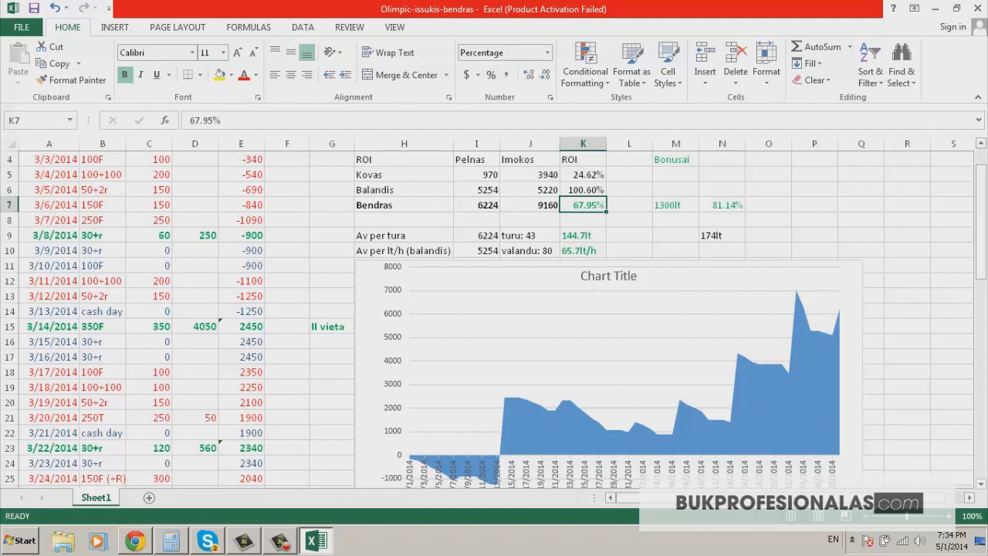
pyautogui.scroll(-1, 495, 317)
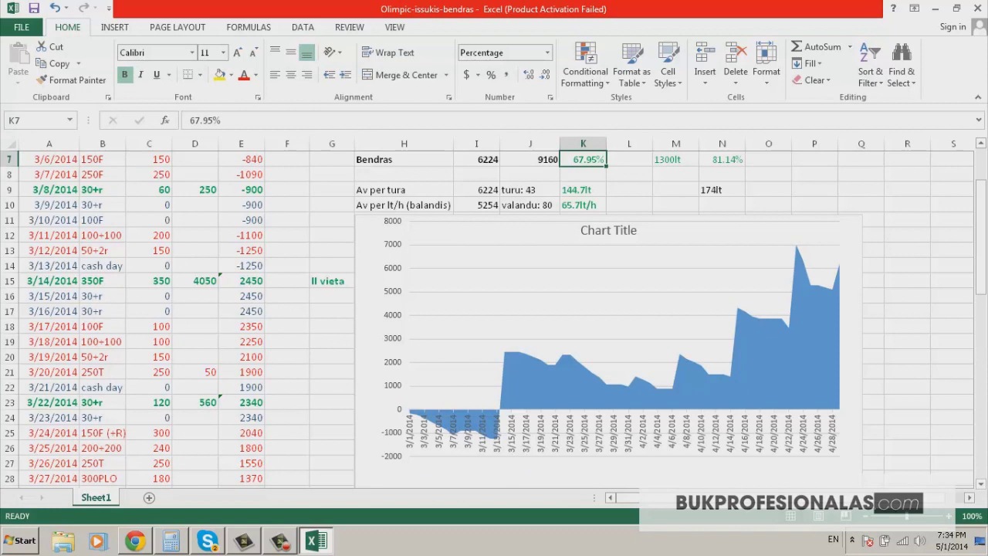
pyautogui.scroll(1, 494, 309)
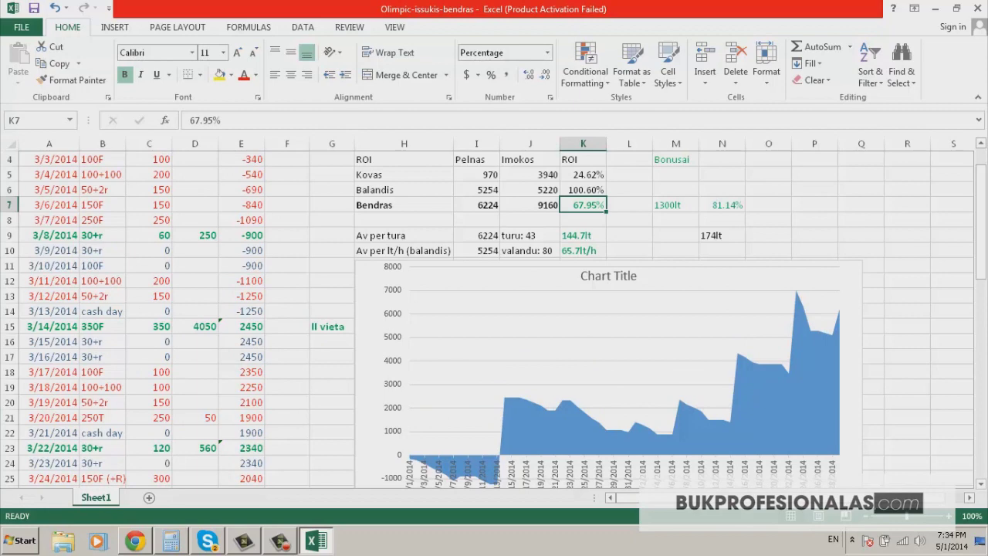
pyautogui.scroll(-1, 494, 309)
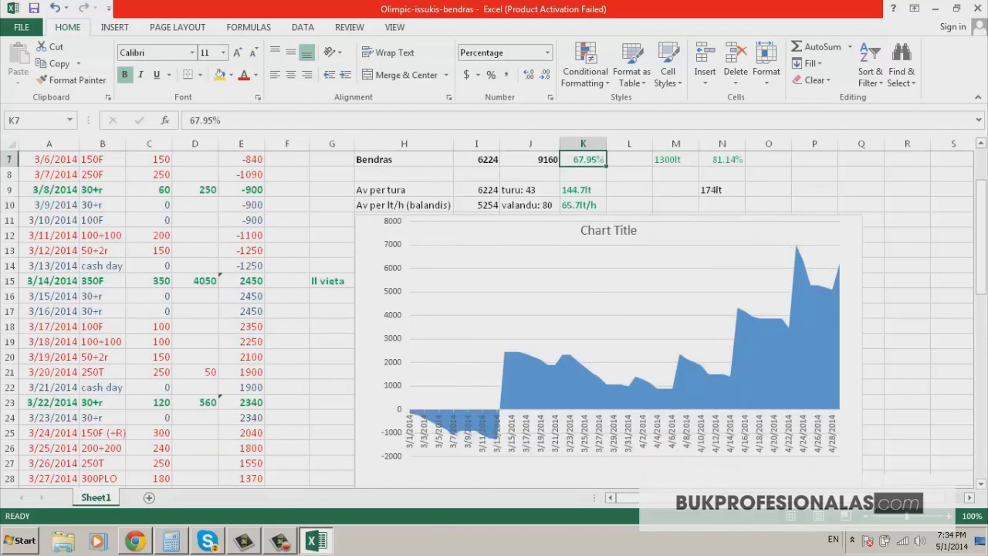
# Review the Av per tura row, checking the total profit and number of tournaments against the average per tournament
pyautogui.scroll(1, 494, 309)
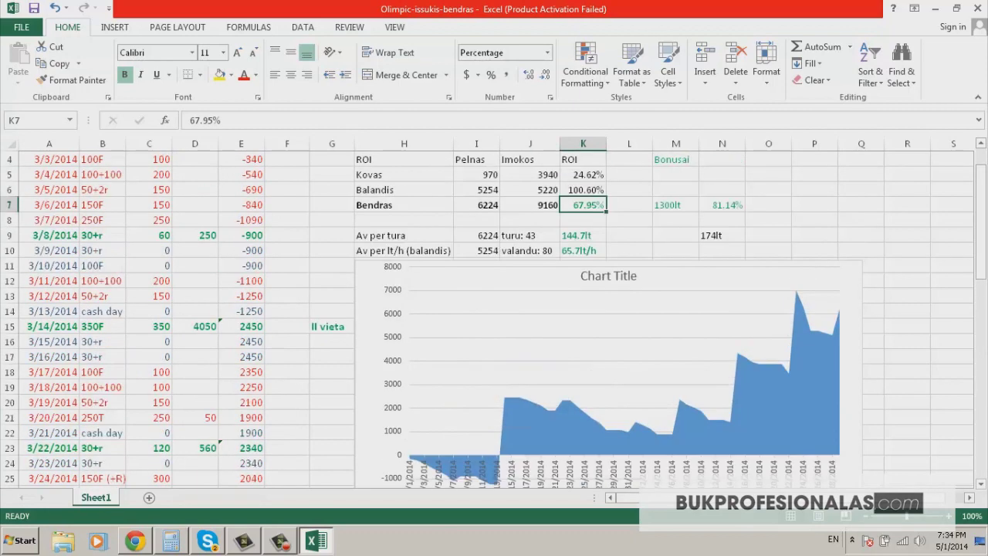
pyautogui.scroll(1, 494, 309)
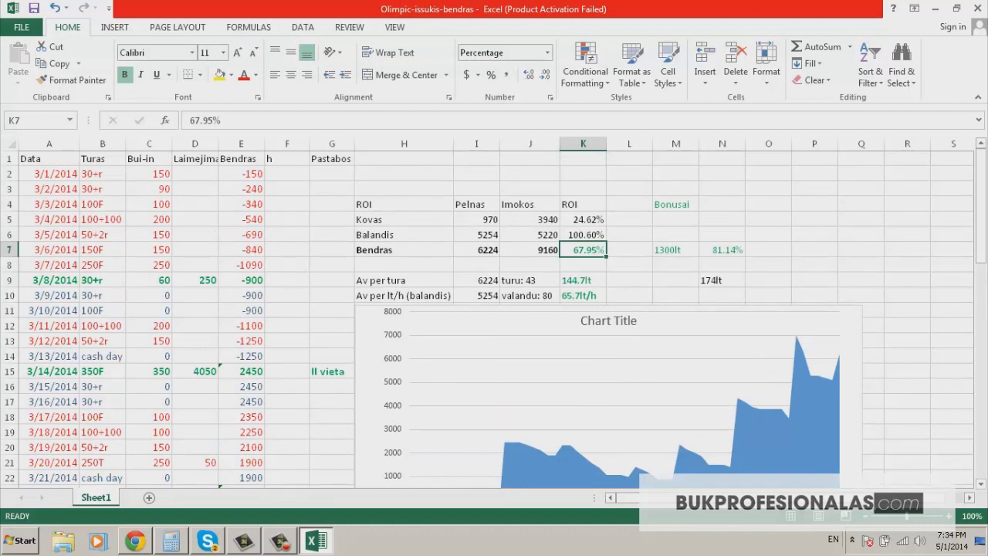
pyautogui.moveTo(386, 281); pyautogui.dragTo(583, 280)
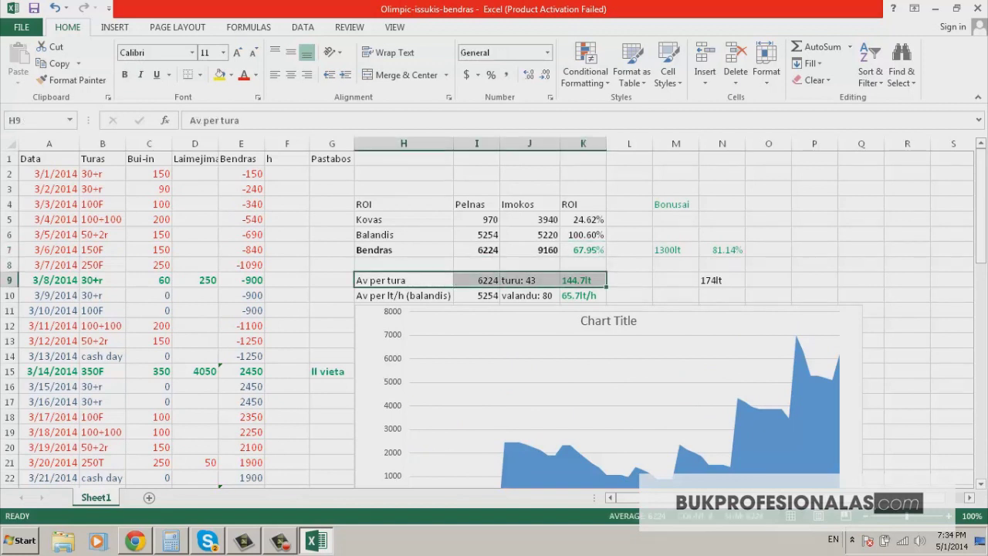
pyautogui.click(530, 296)
pyautogui.click(583, 280)
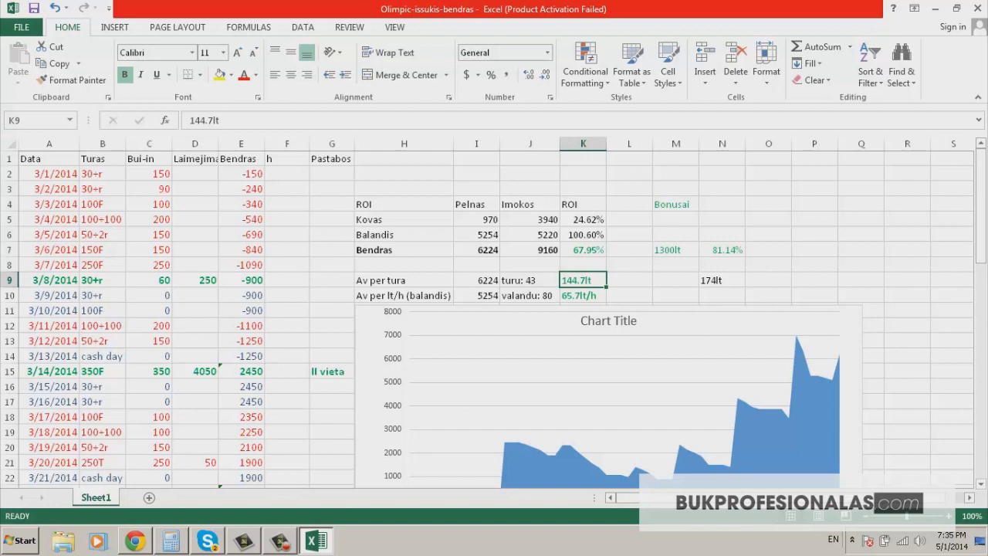
# Examine the Av per lt/h (balandis) row, comparing the April profit and hours played with the hourly average
pyautogui.click(404, 296)
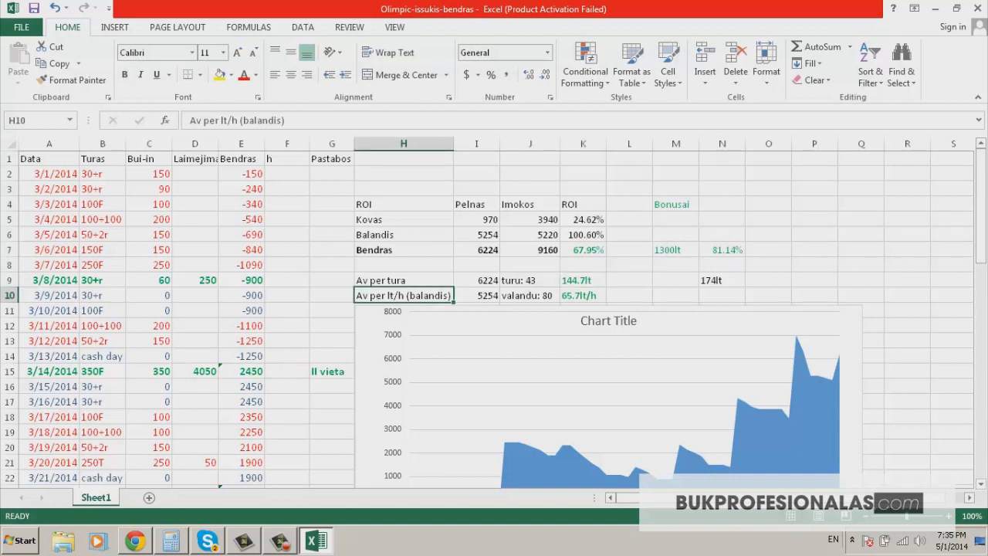
pyautogui.click(477, 296)
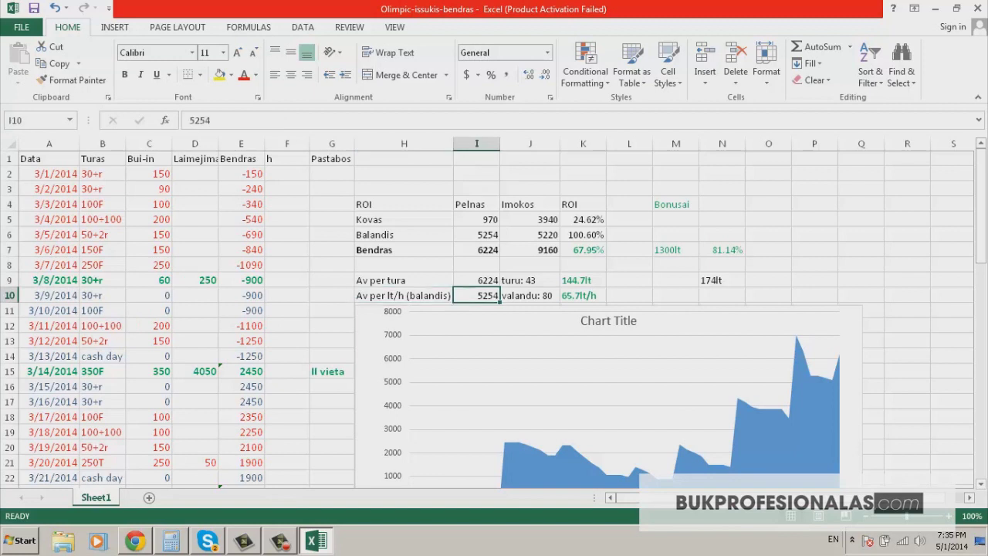
pyautogui.click(529, 296)
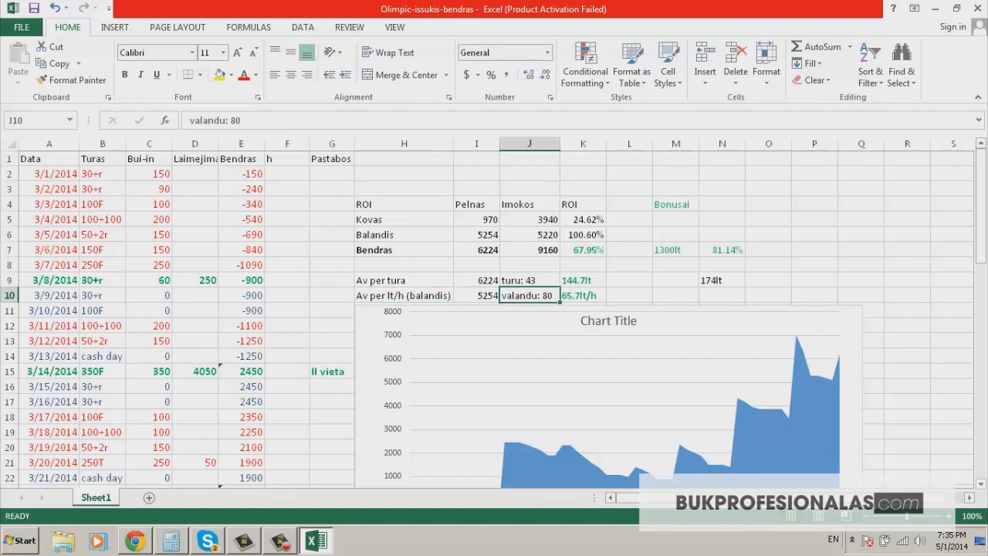
pyautogui.click(583, 295)
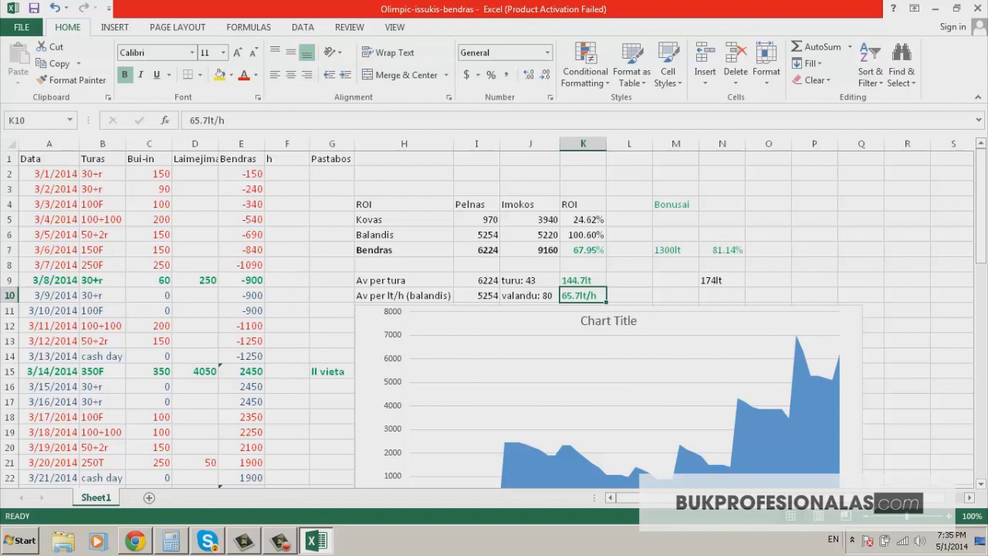
pyautogui.scroll(-1, 494, 324)
pyautogui.scroll(1, 494, 324)
pyautogui.click(629, 295)
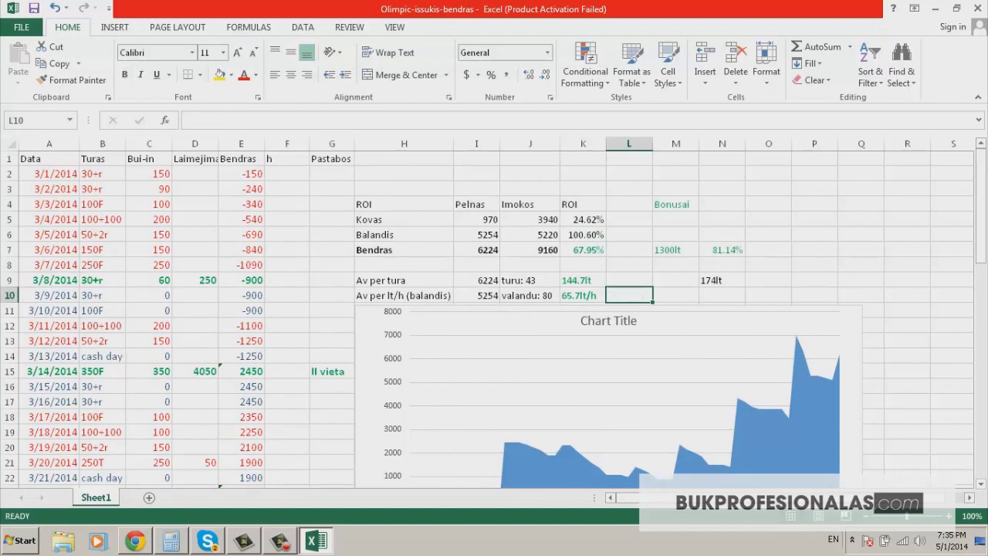
pyautogui.click(583, 296)
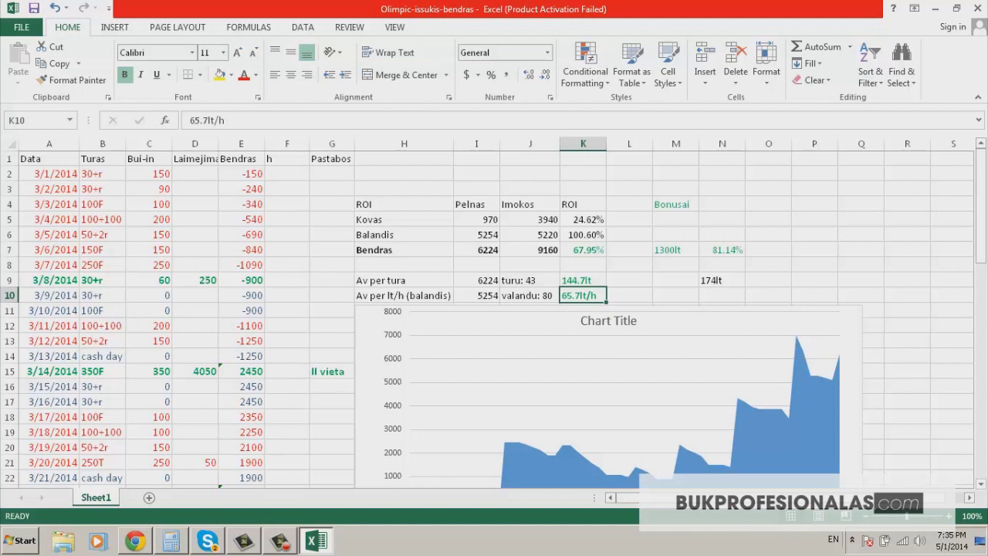
# Compare the overall Bendras ROI with the average per tournament and the Balandis hourly average in the summary table
pyautogui.moveTo(477, 220); pyautogui.dragTo(583, 295)
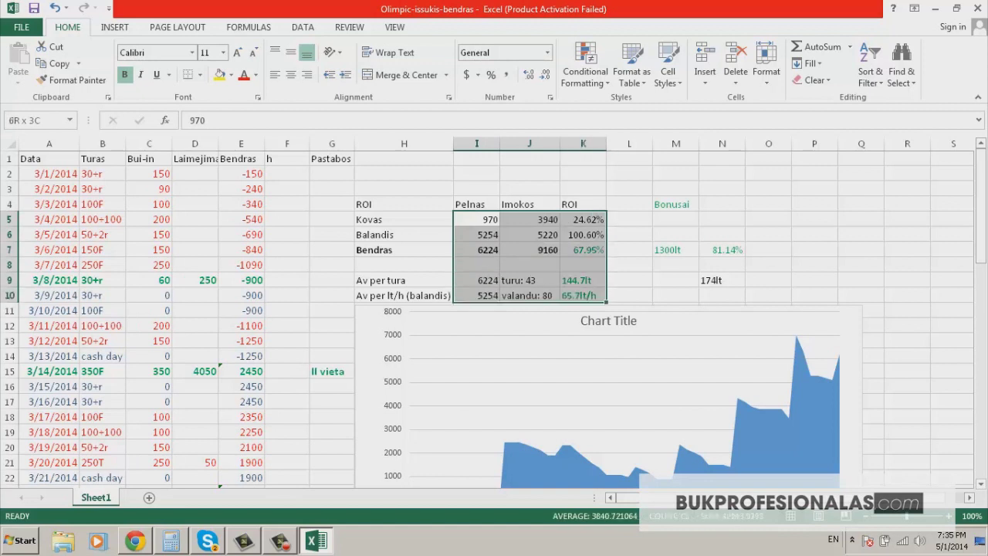
pyautogui.click(583, 249)
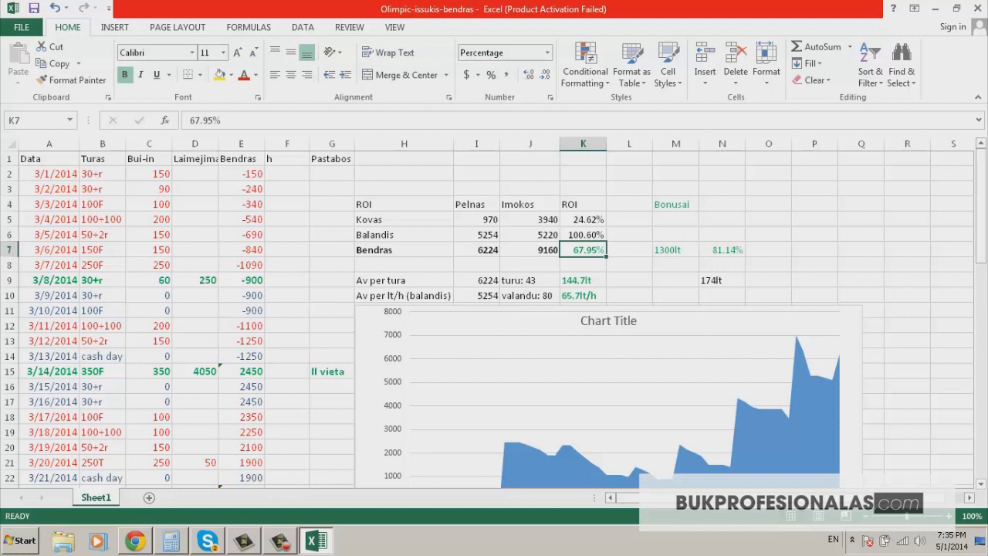
pyautogui.click(583, 280)
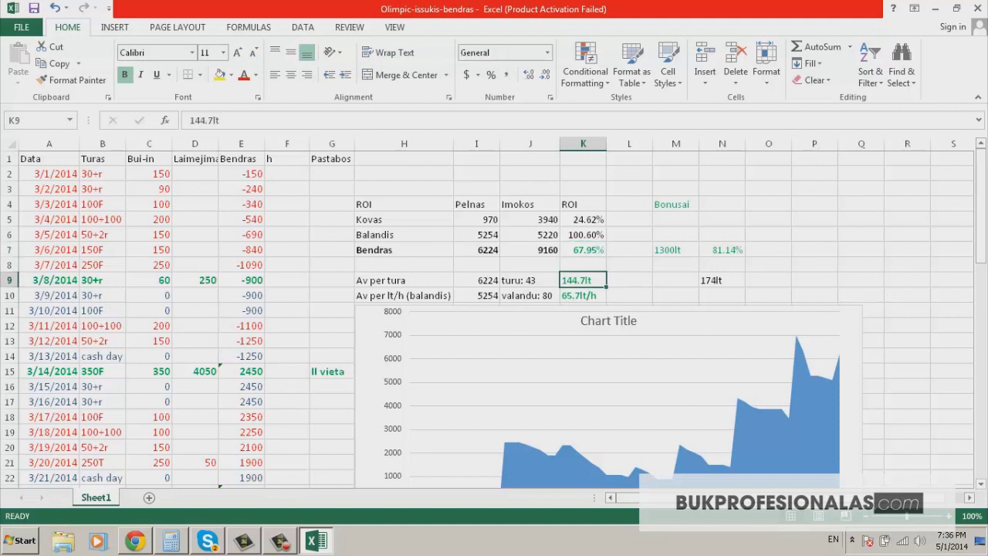
pyautogui.click(583, 295)
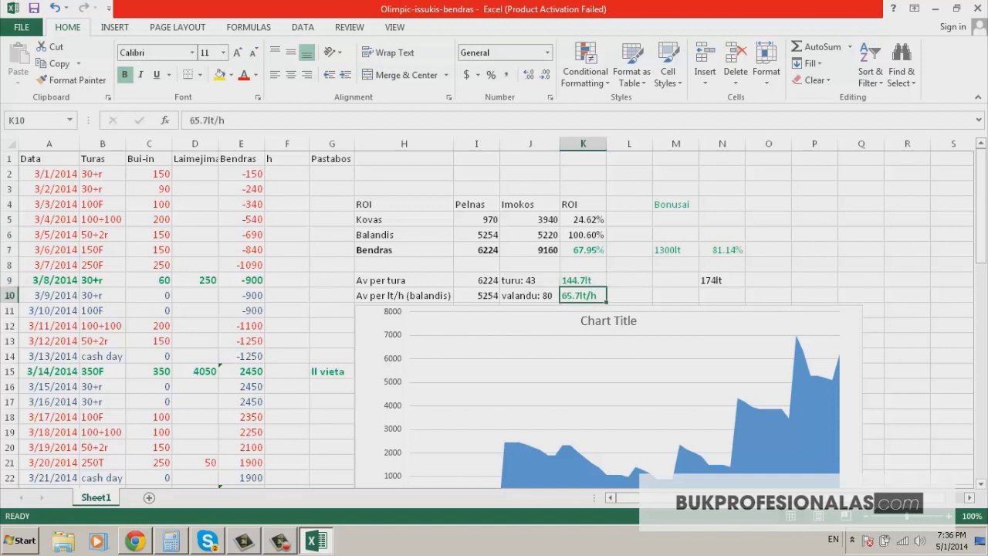
pyautogui.moveTo(404, 296); pyautogui.dragTo(583, 296)
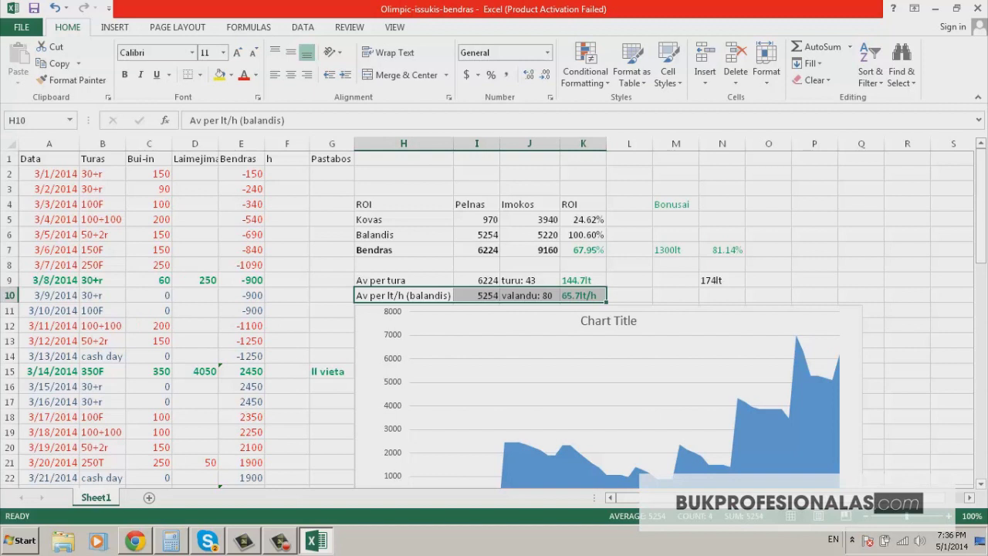
pyautogui.click(404, 265)
pyautogui.moveTo(404, 296); pyautogui.dragTo(583, 296)
# Check the Bonusai amount and its ROI, and enter 7524lt in cell M8 beneath the bonus amount
pyautogui.click(675, 205)
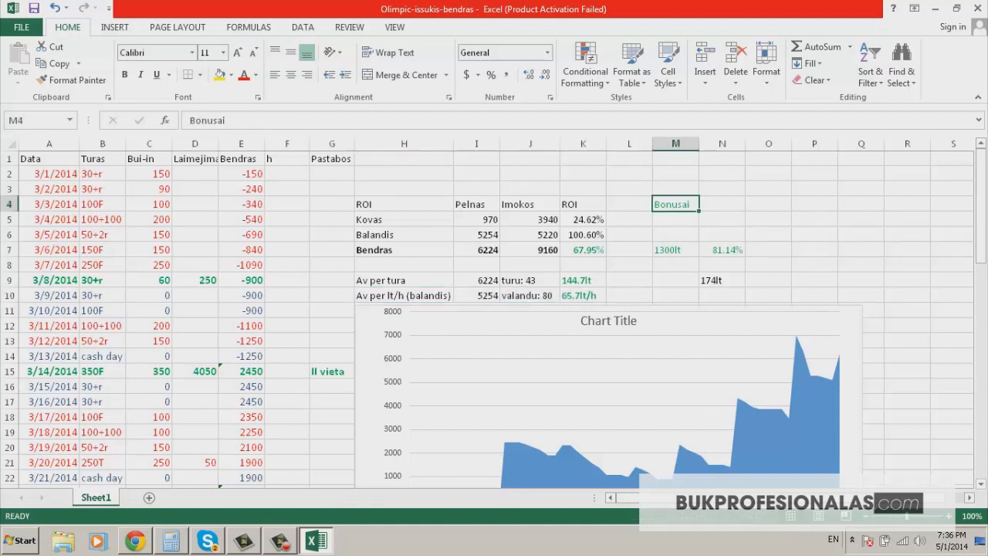
pyautogui.click(675, 250)
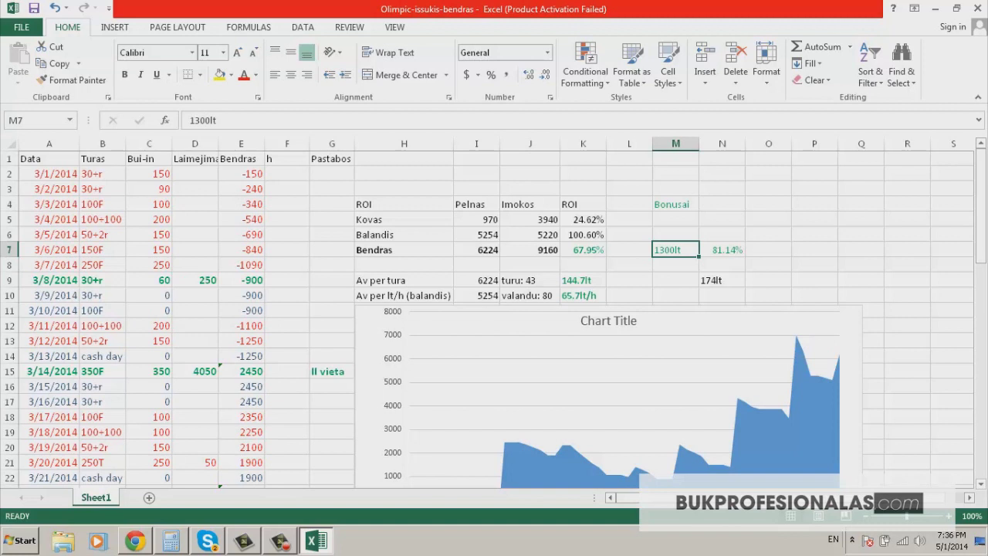
pyautogui.click(723, 250)
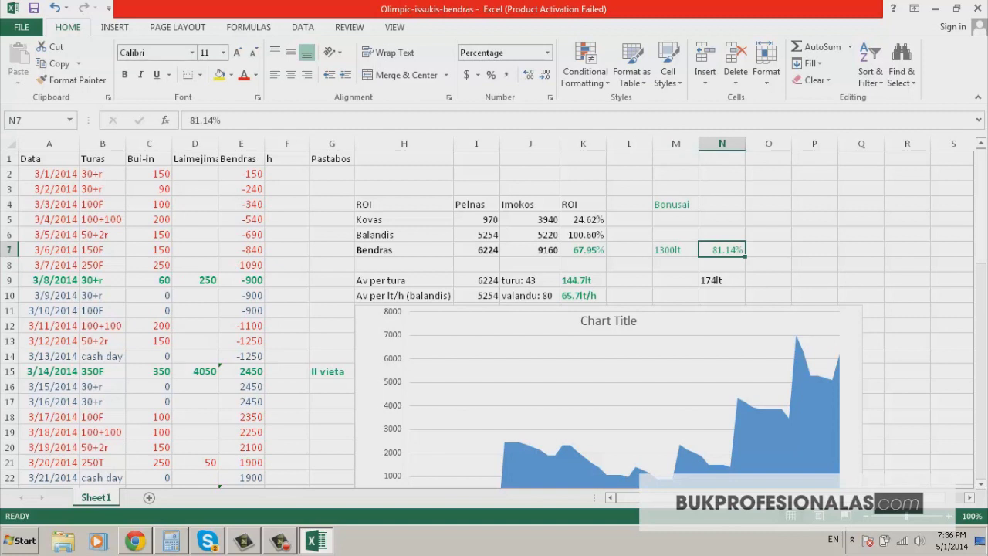
pyautogui.click(676, 265)
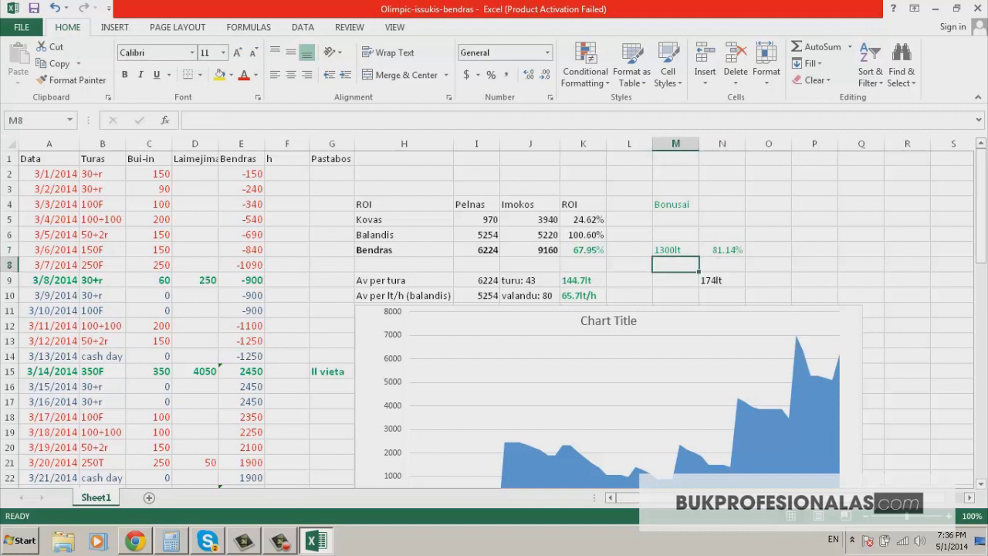
pyautogui.write('75')
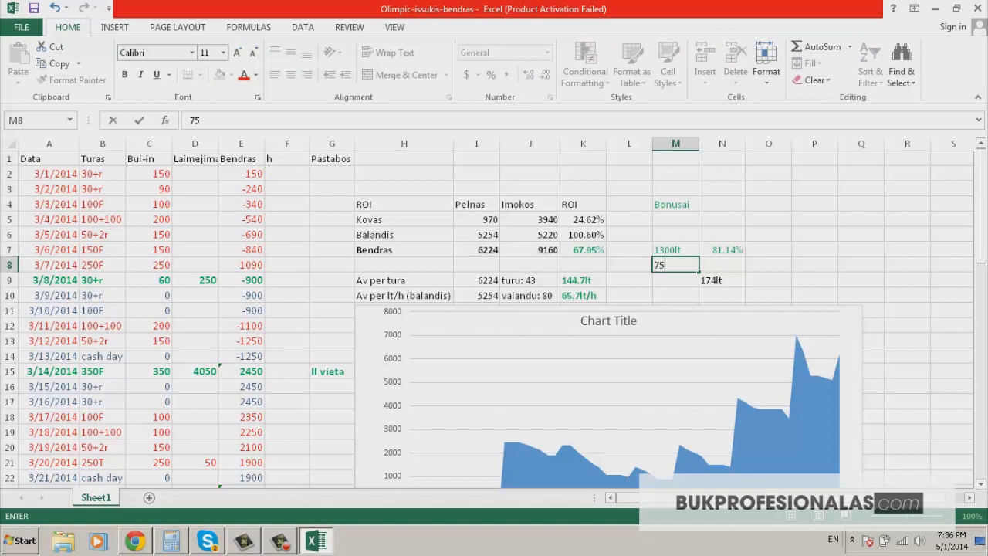
pyautogui.write('24lt')
pyautogui.press('Tab')
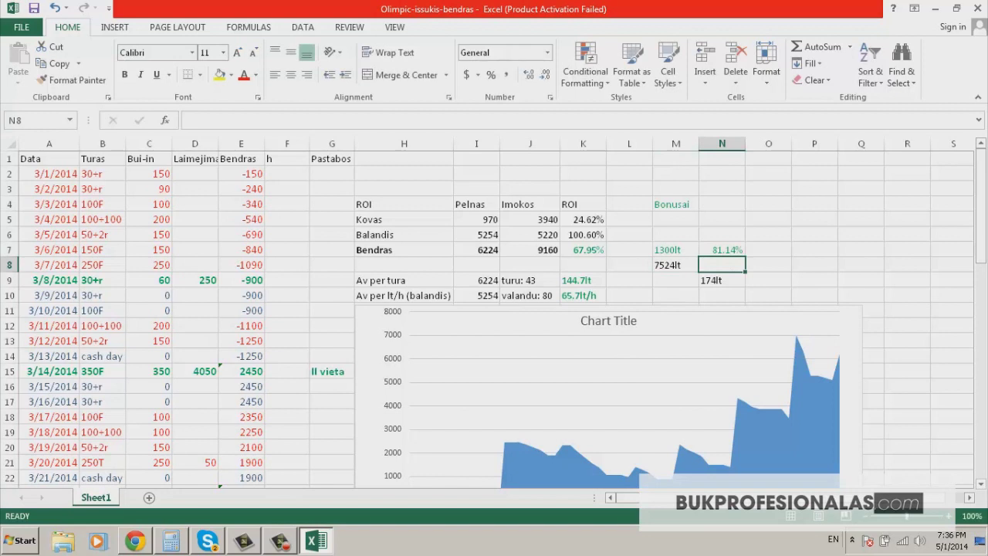
# Review the bonus-adjusted ROI and total, and open the font colour choices for the average in cell N9
pyautogui.press('Up')
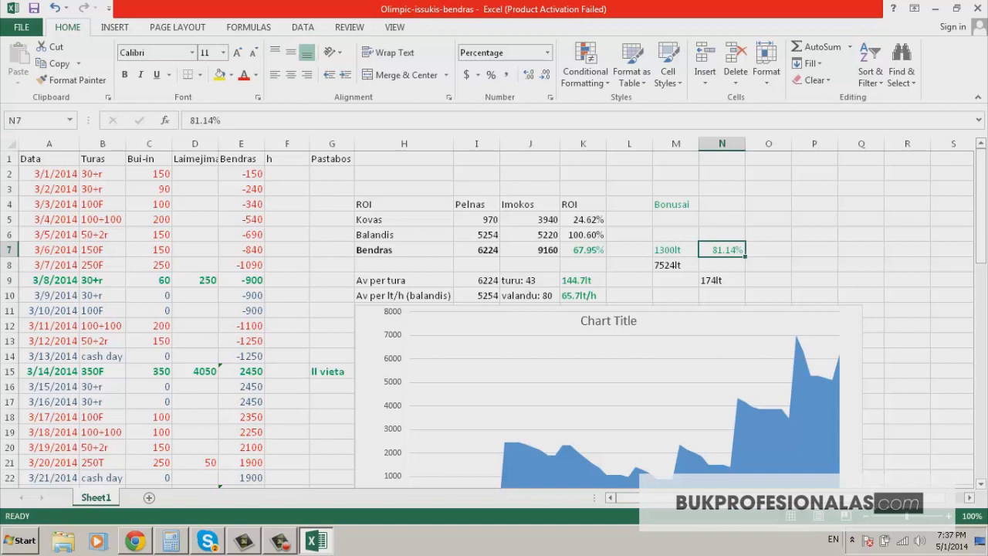
pyautogui.click(676, 265)
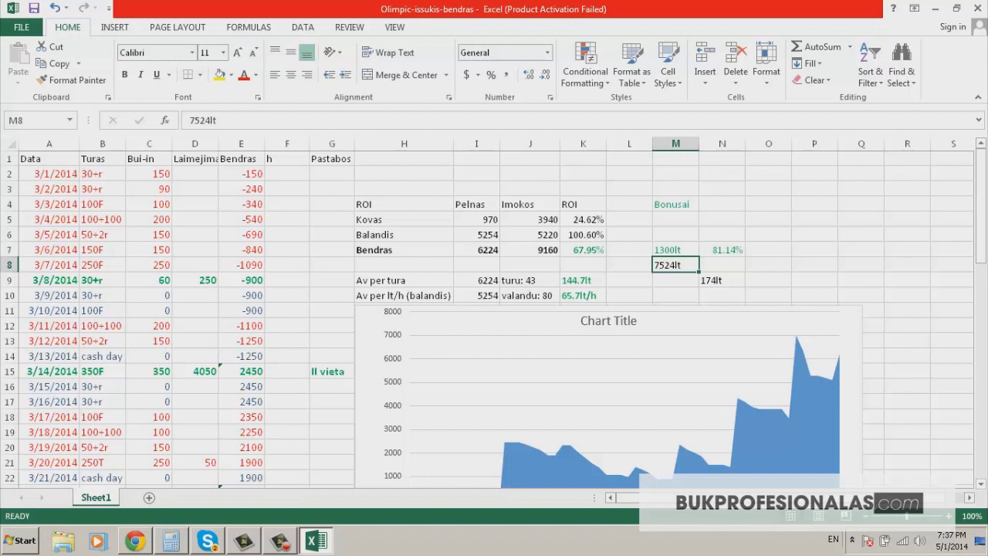
pyautogui.click(722, 280)
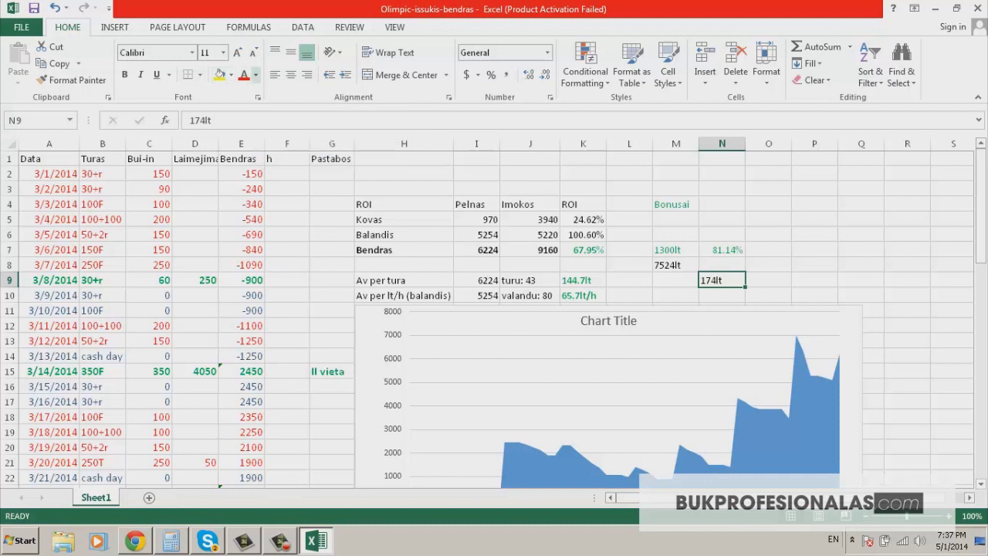
pyautogui.click(256, 75)
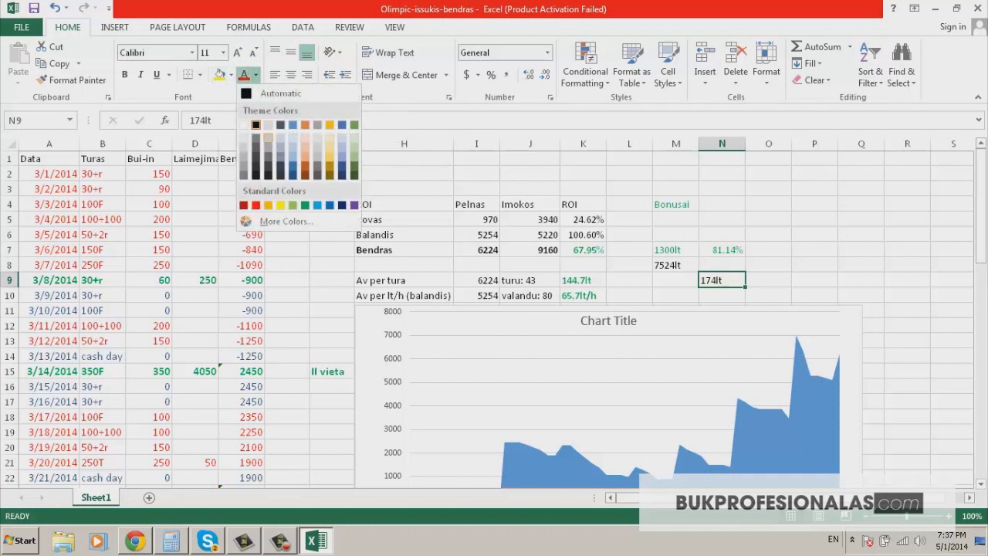